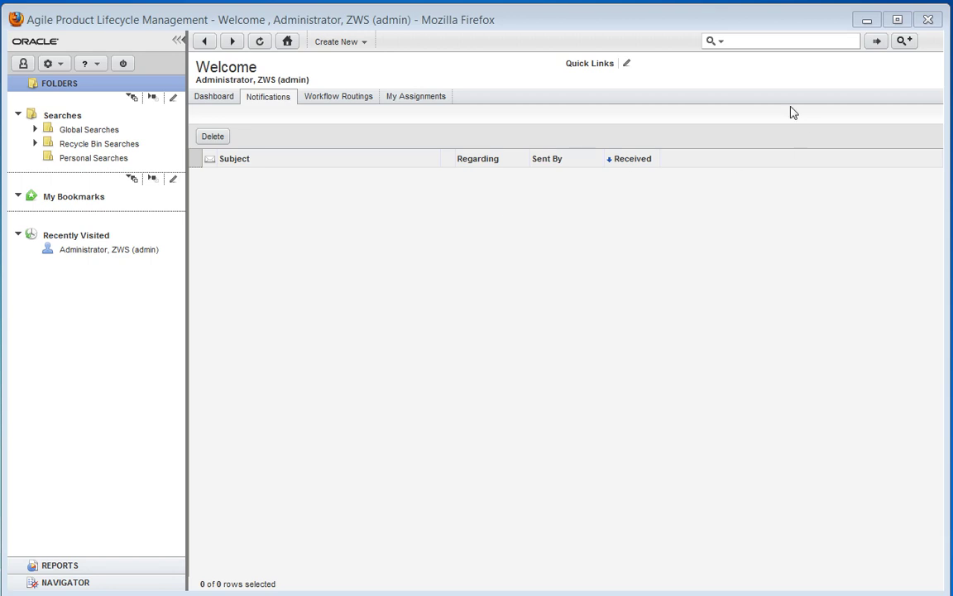
# Search Agile for all items using the wildcard *
pyautogui.click(613, 25)
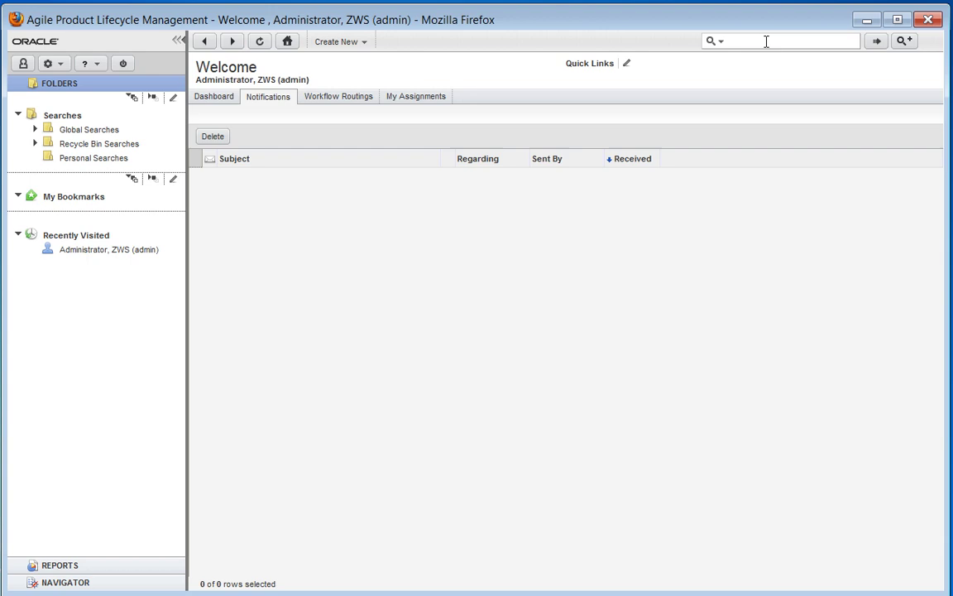
pyautogui.click(721, 46)
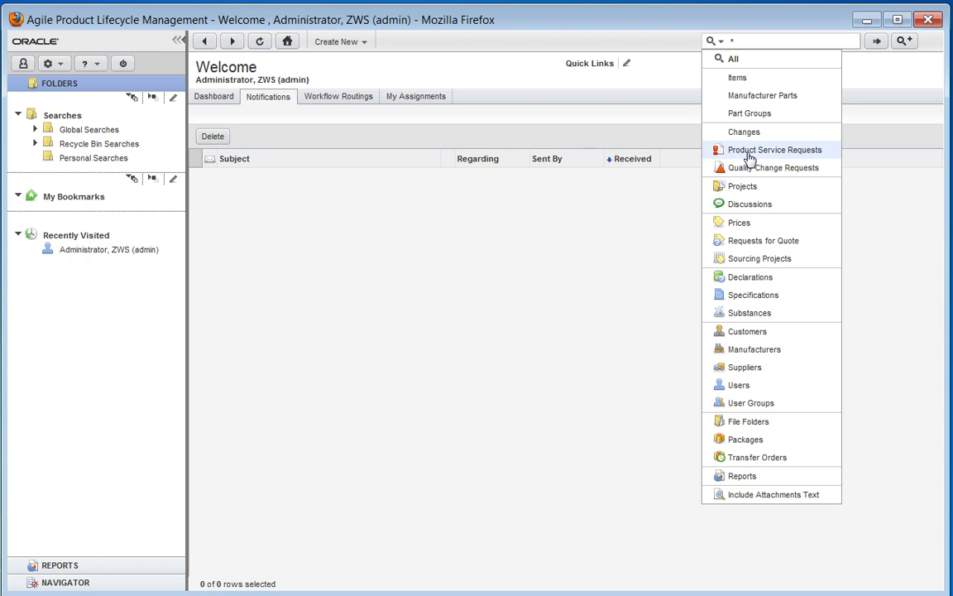
pyautogui.click(739, 77)
pyautogui.write('*')
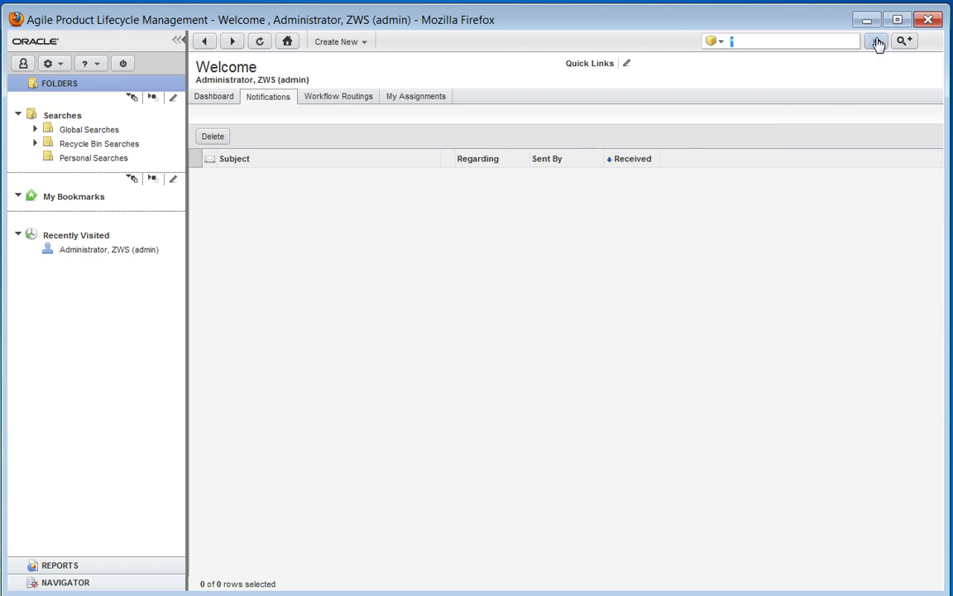
pyautogui.click(877, 41)
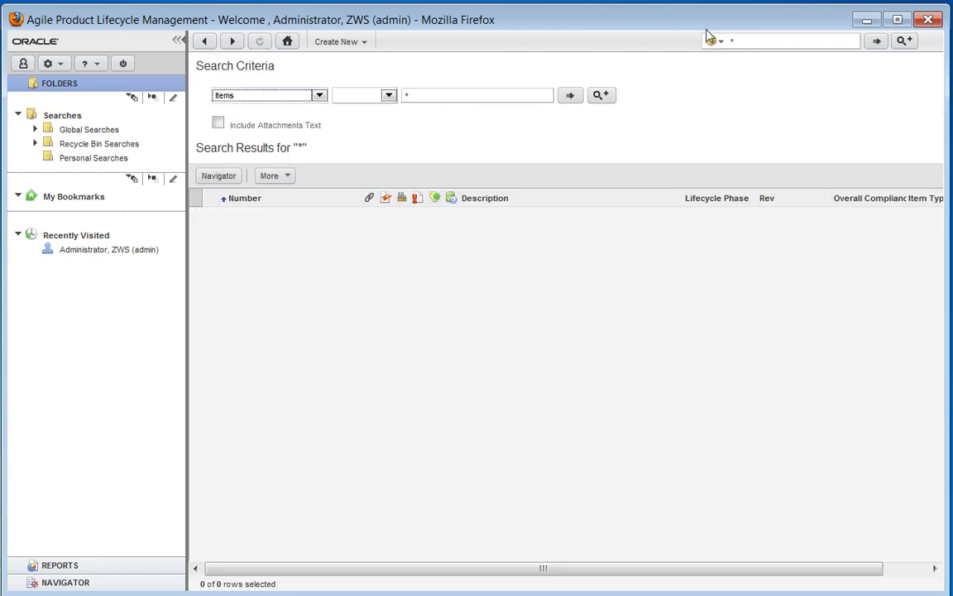
# Search for all changes using the same * wildcard
pyautogui.click(717, 42)
pyautogui.click(734, 135)
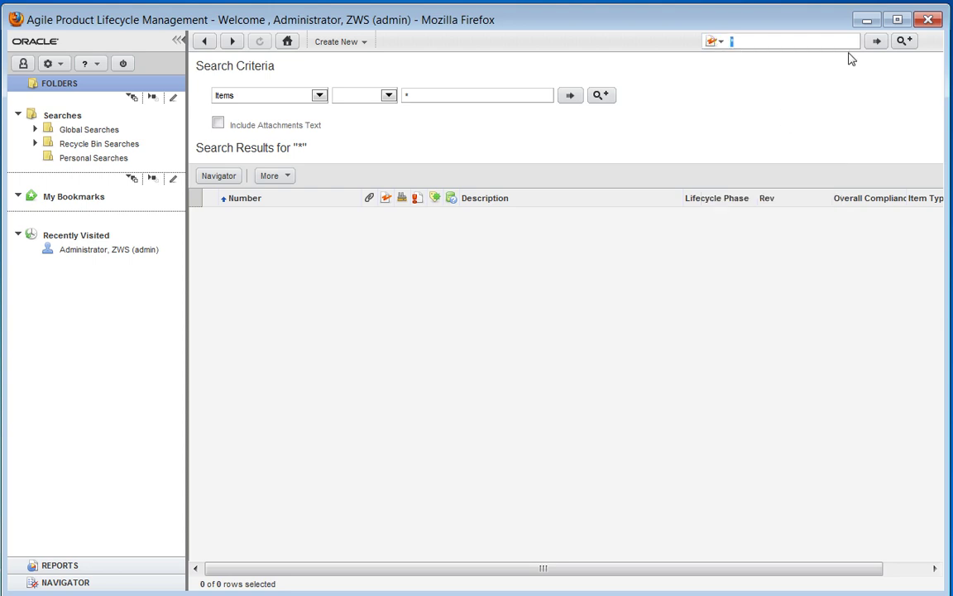
pyautogui.click(876, 41)
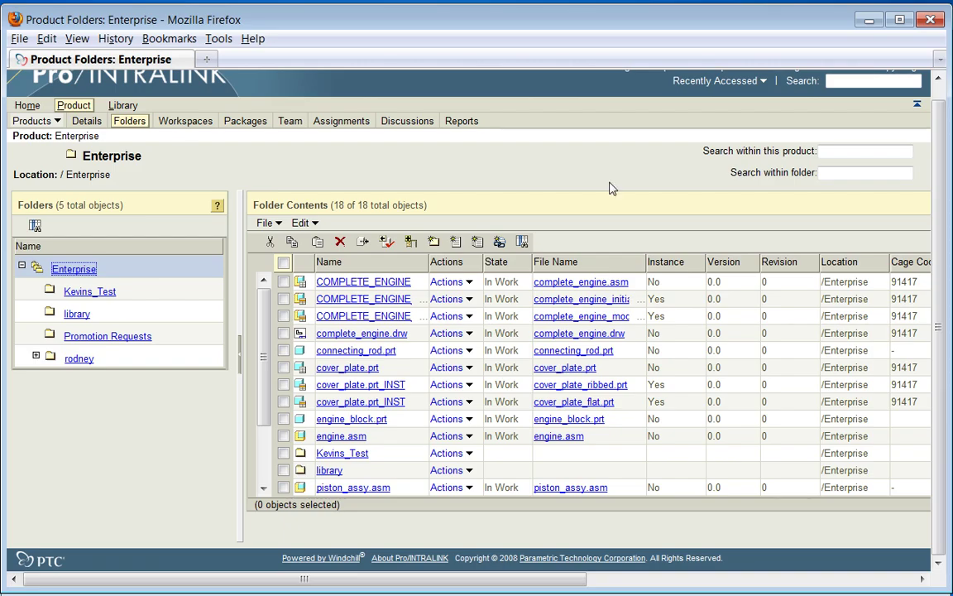
# Start a promotion request for engine.asm in the Enterprise folder, accepting the default request name
pyautogui.scroll(1, 609, 189)
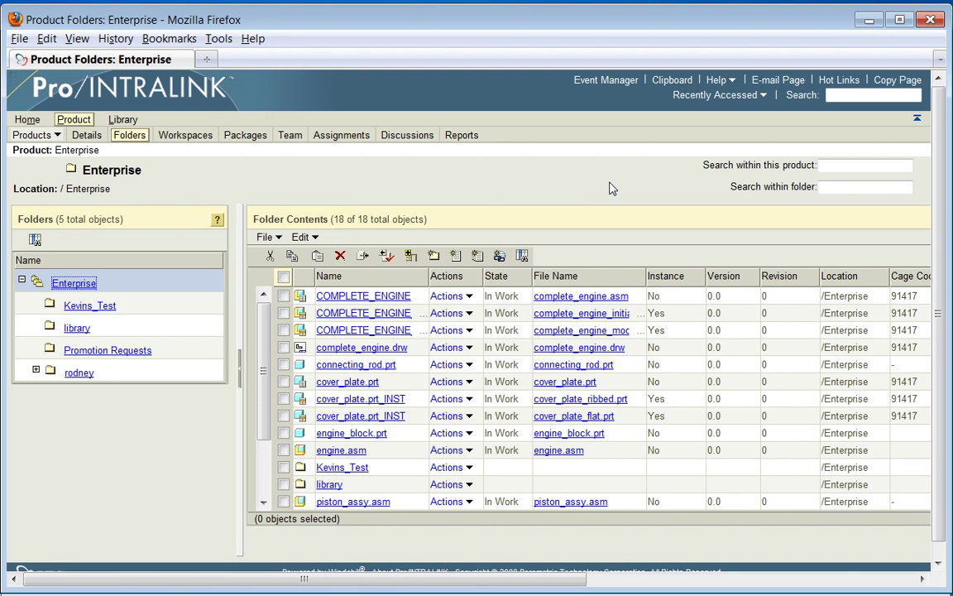
pyautogui.scroll(-1, 383, 324)
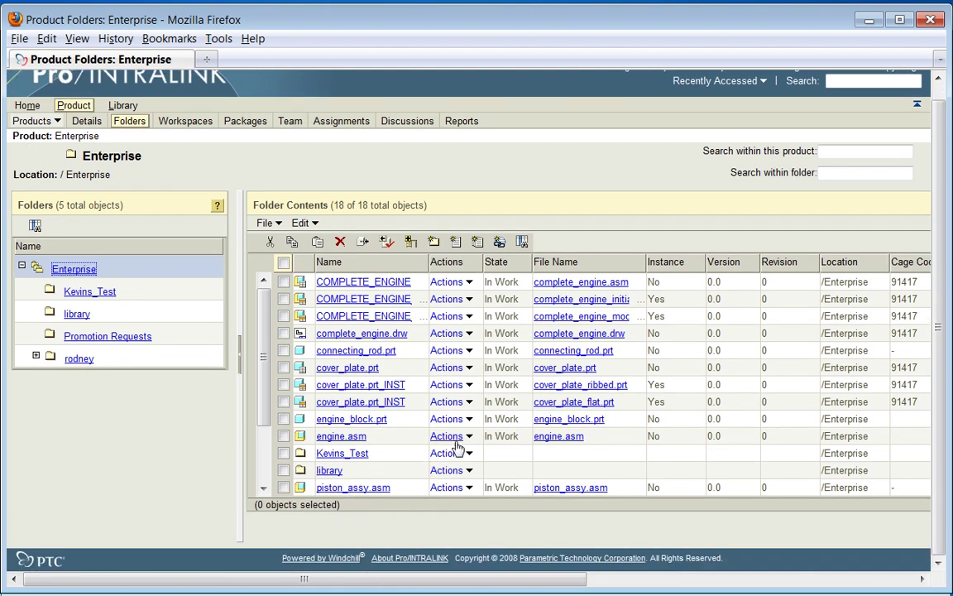
pyautogui.click(454, 439)
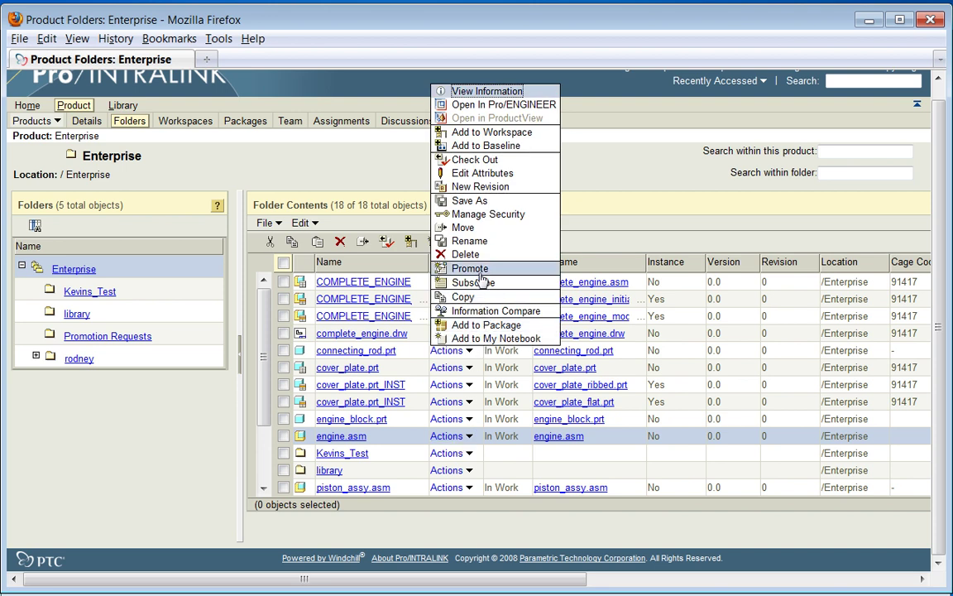
pyautogui.click(463, 268)
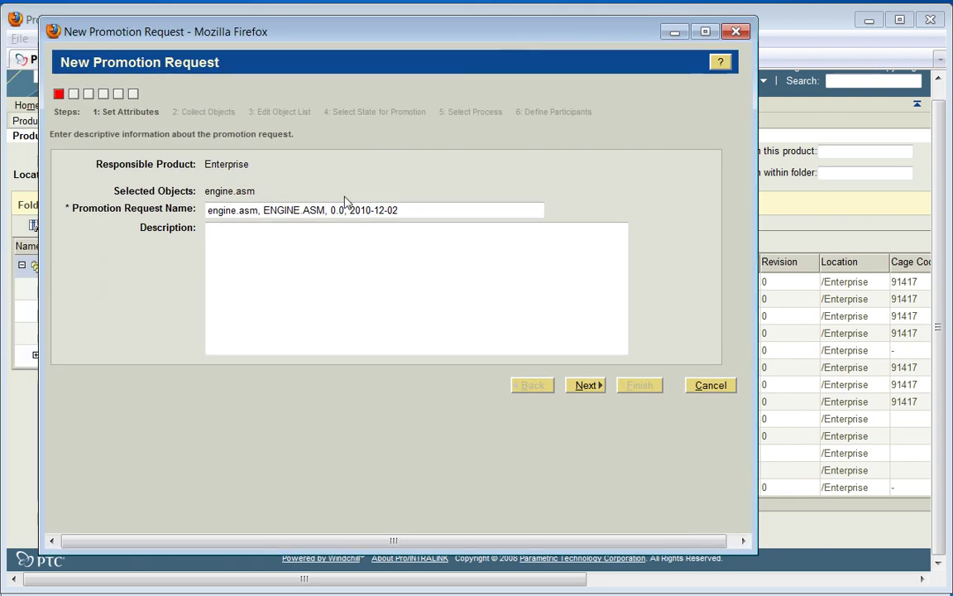
pyautogui.click(595, 384)
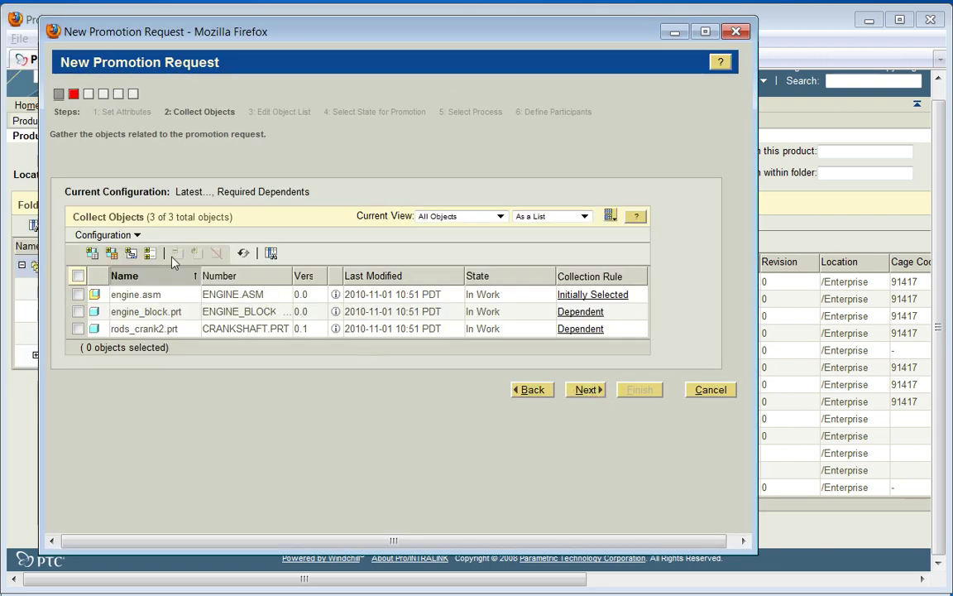
# Select all collected objects and all entries in the object list, and submit the promotion request with the Pending Approval state
pyautogui.click(78, 276)
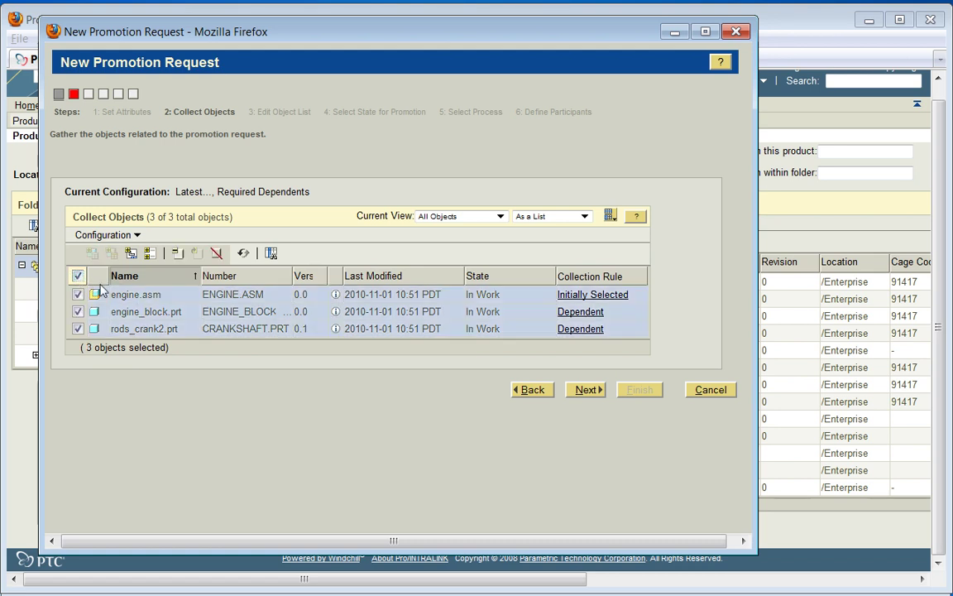
pyautogui.click(586, 390)
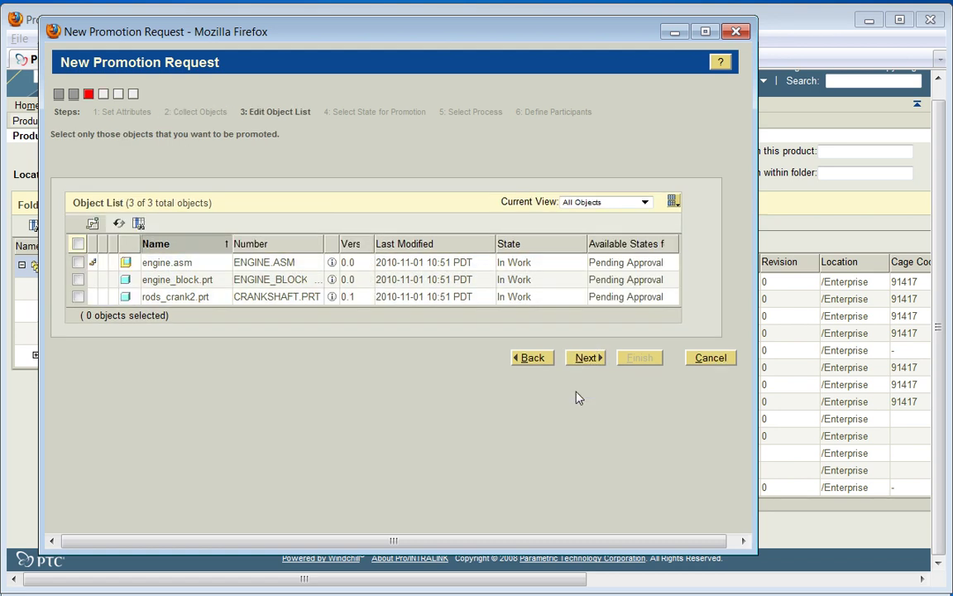
pyautogui.click(78, 244)
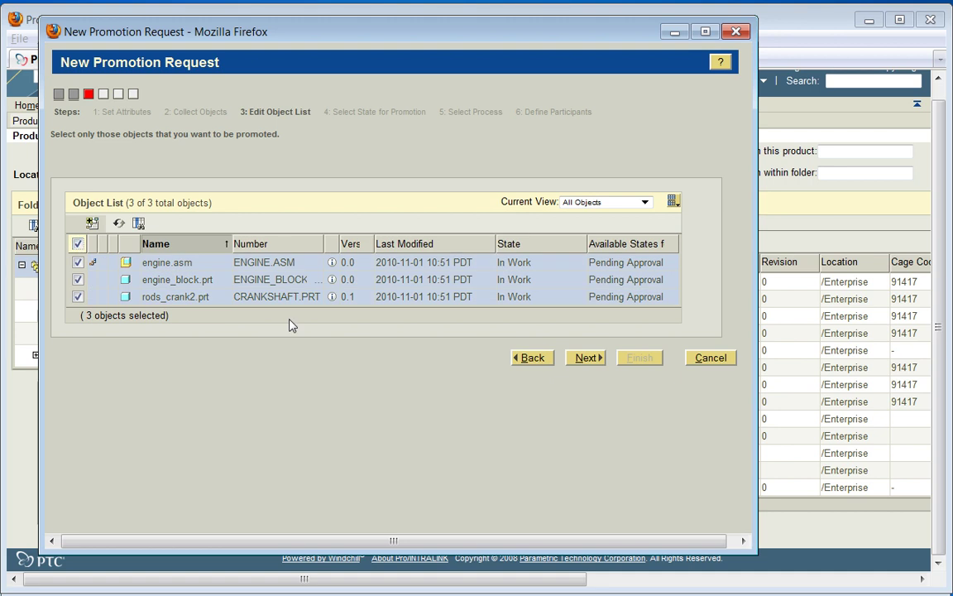
pyautogui.click(584, 357)
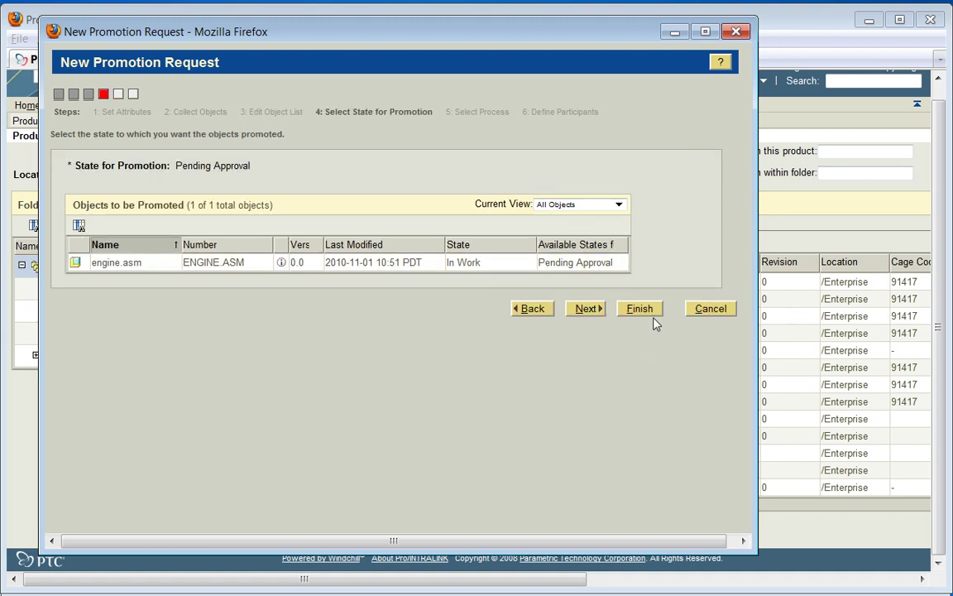
pyautogui.click(642, 311)
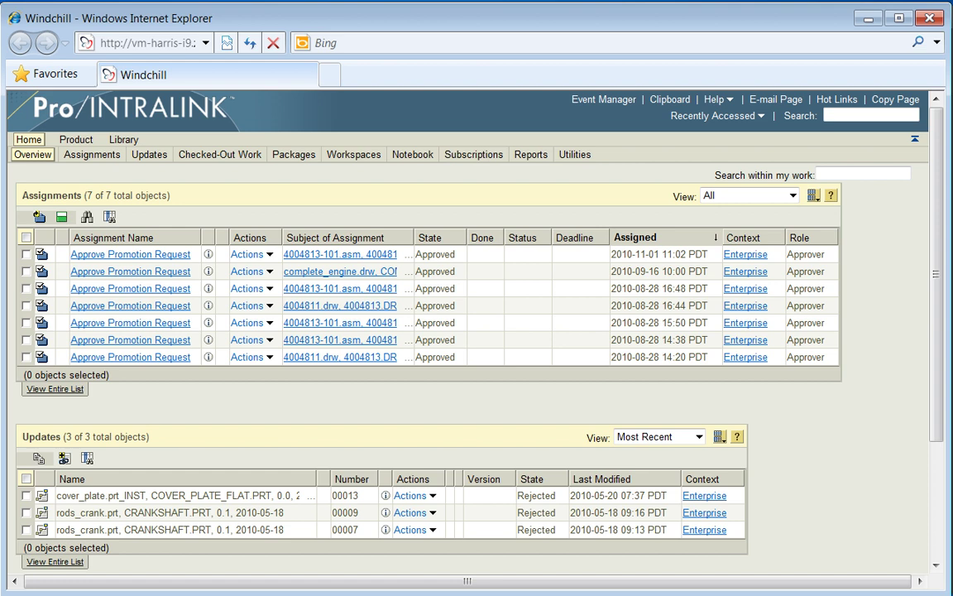
# Refresh the approver's assignments, open the engine.asm promotion request and complete its task with the Approve option
pyautogui.click(250, 43)
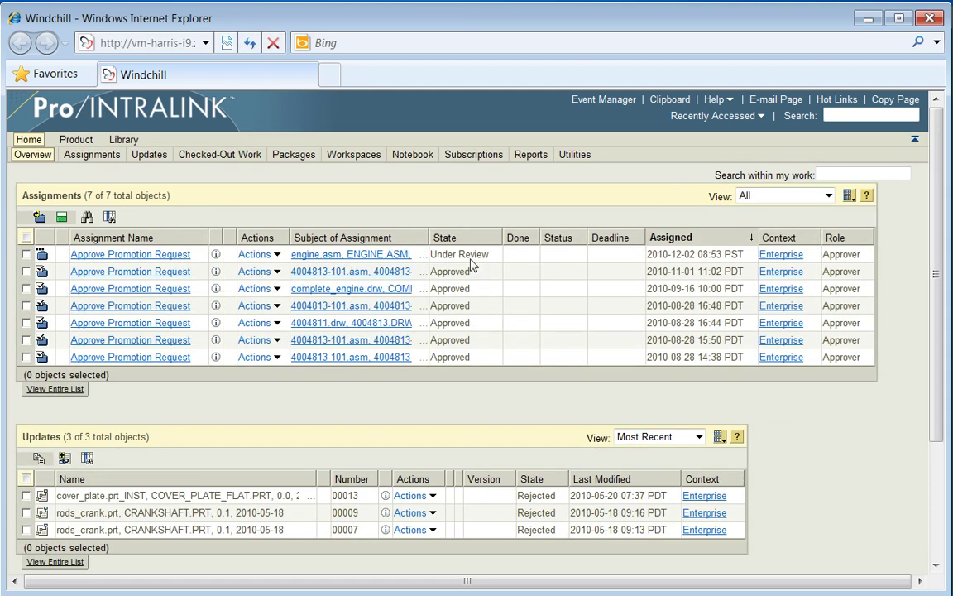
pyautogui.click(160, 256)
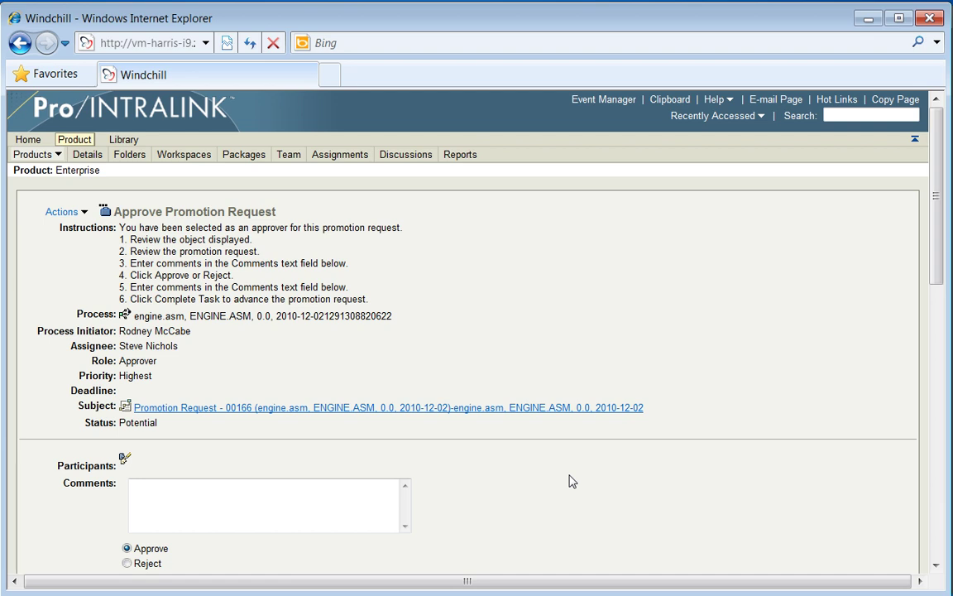
pyautogui.scroll(-3, 570, 481)
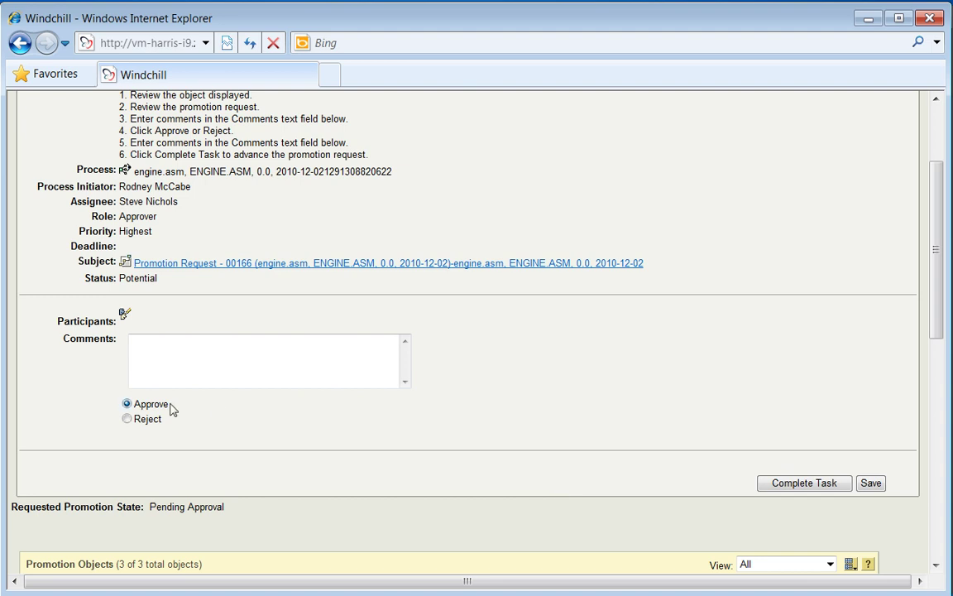
pyautogui.click(805, 488)
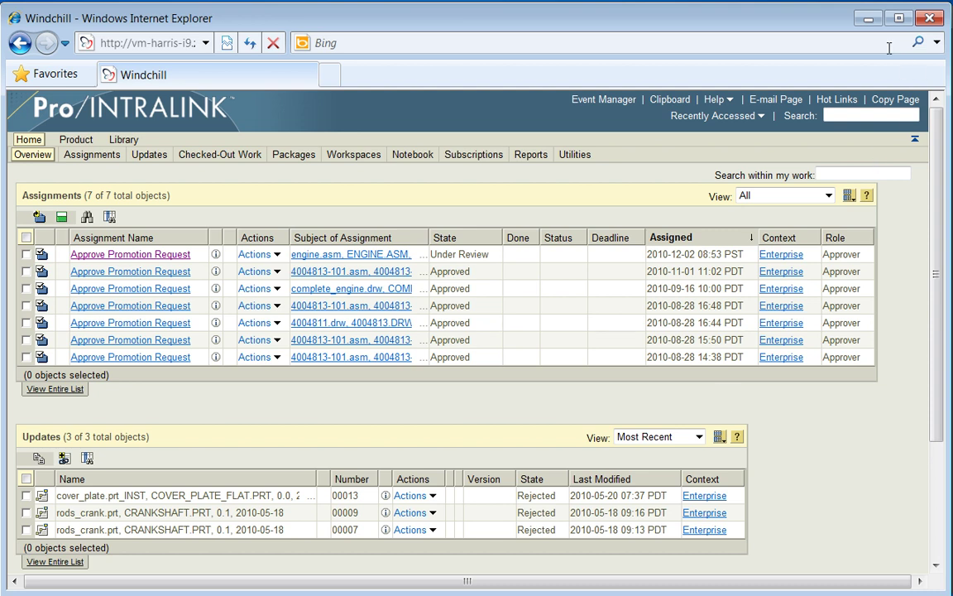
# Switch back to Agile PLM and search for all items using the wildcard *
pyautogui.click(868, 25)
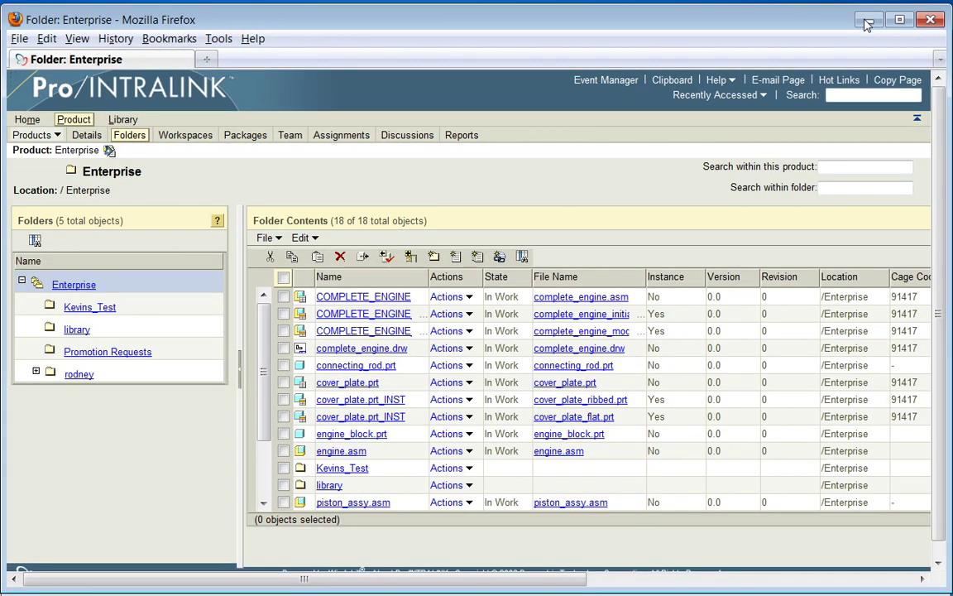
pyautogui.click(869, 22)
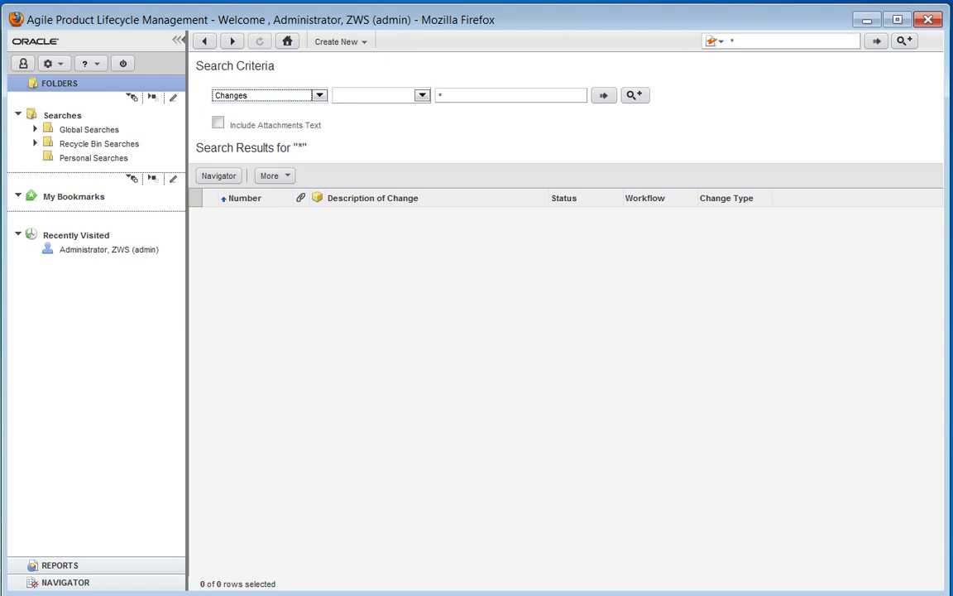
pyautogui.click(719, 43)
pyautogui.click(735, 77)
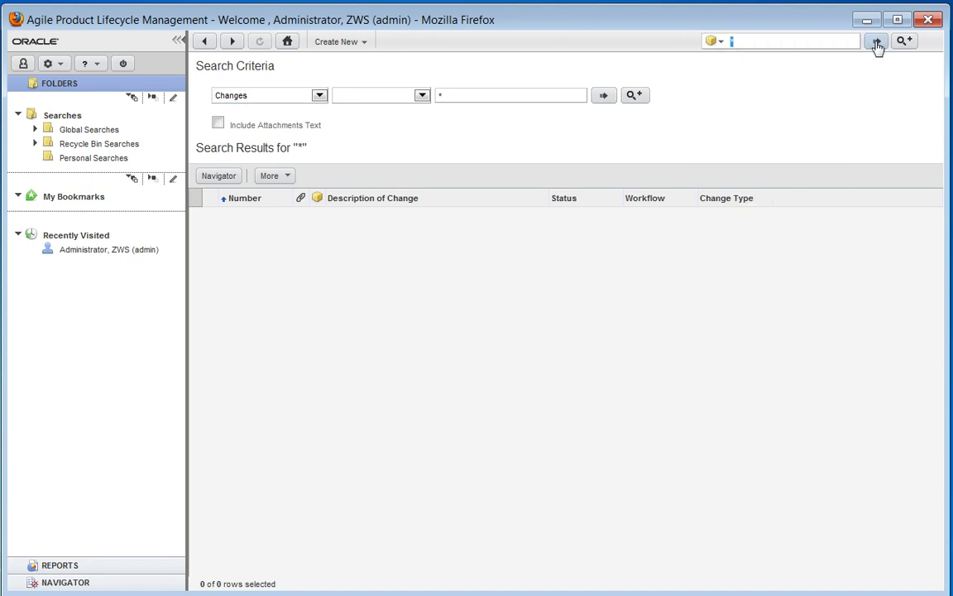
pyautogui.click(877, 40)
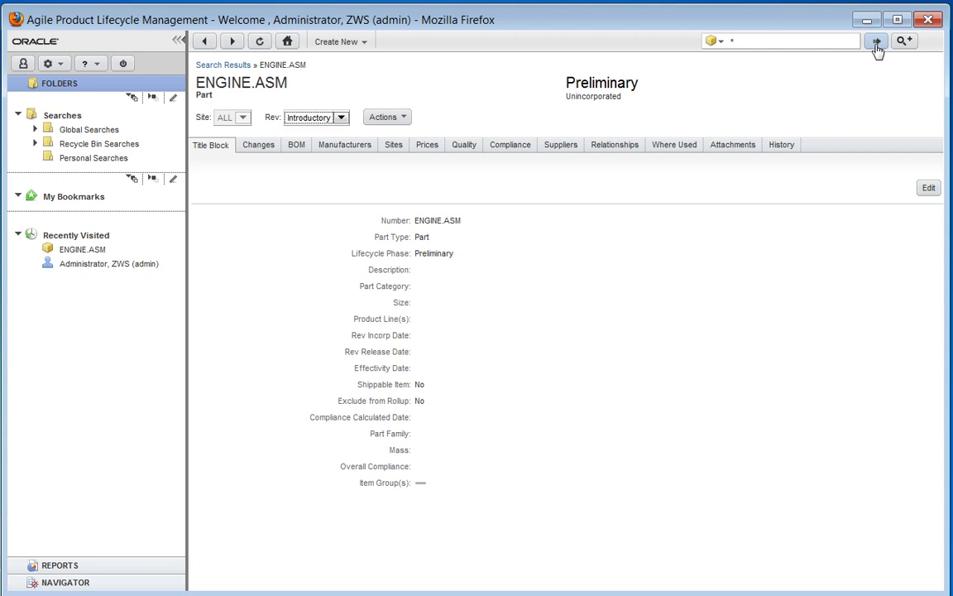
pyautogui.click(876, 47)
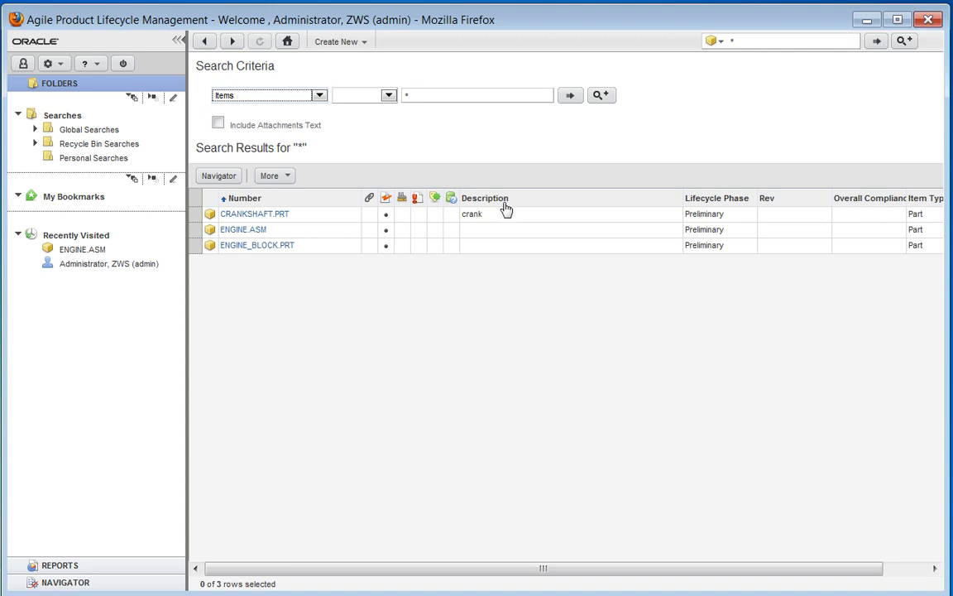
# Open CRANKSHAFT.PRT at revision C00006 and open ECO C00006 from its pending changes
pyautogui.doubleClick(850, 217)
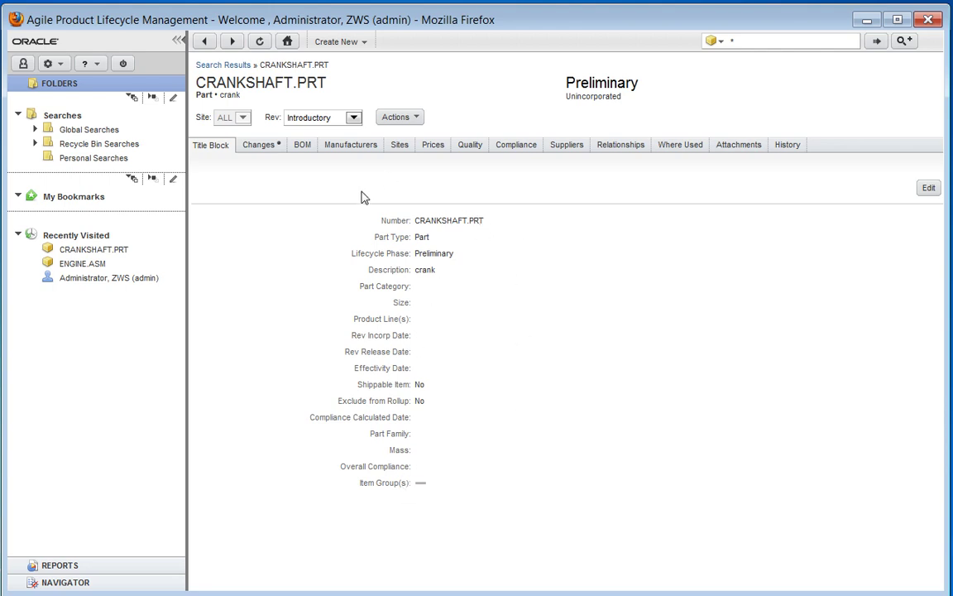
pyautogui.click(354, 118)
pyautogui.click(331, 133)
pyautogui.click(262, 146)
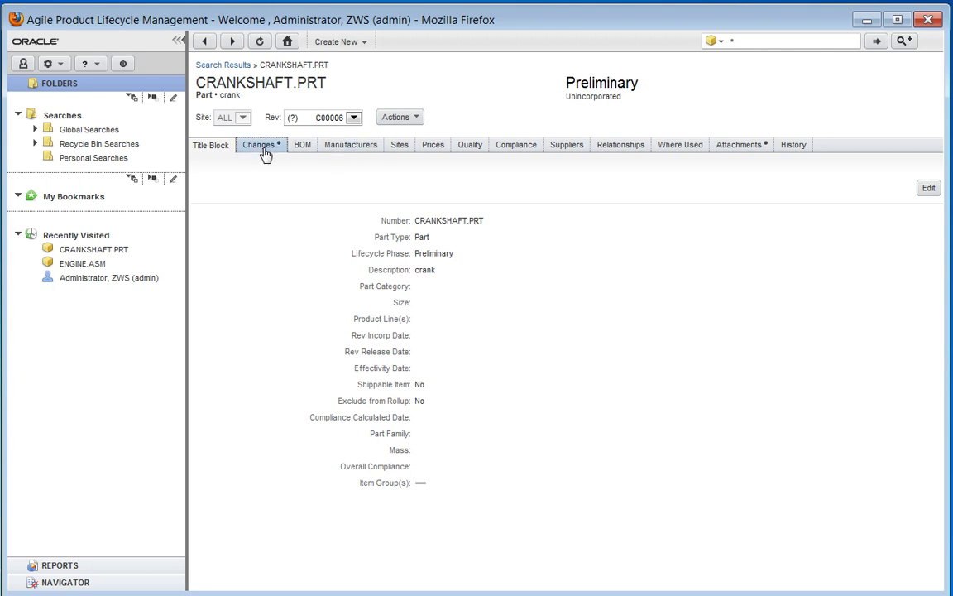
pyautogui.click(233, 229)
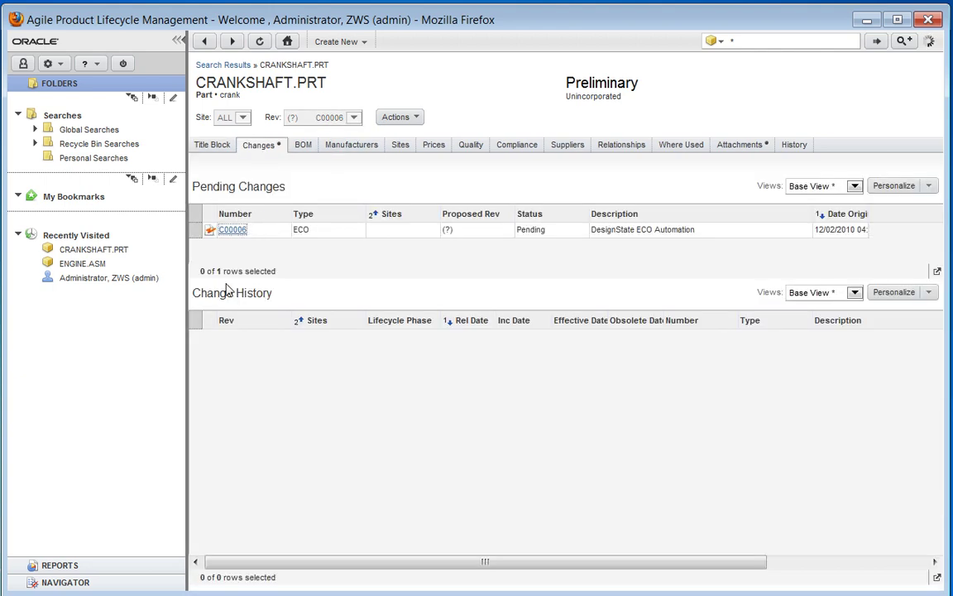
# Show the ECO's affected items and display the BOM redlines for ENGINE.ASM
pyautogui.click(276, 145)
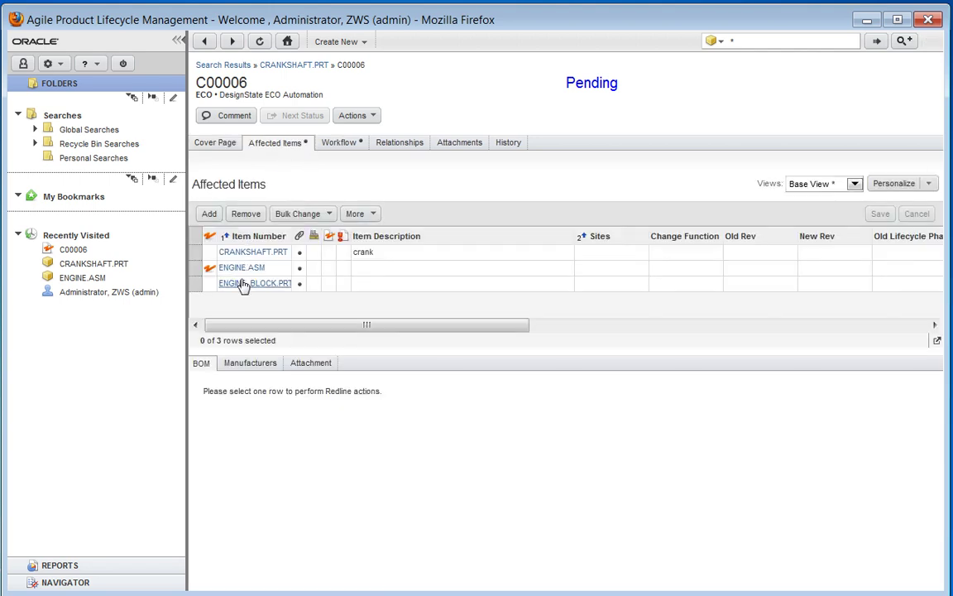
pyautogui.moveTo(242, 285)
pyautogui.click(195, 267)
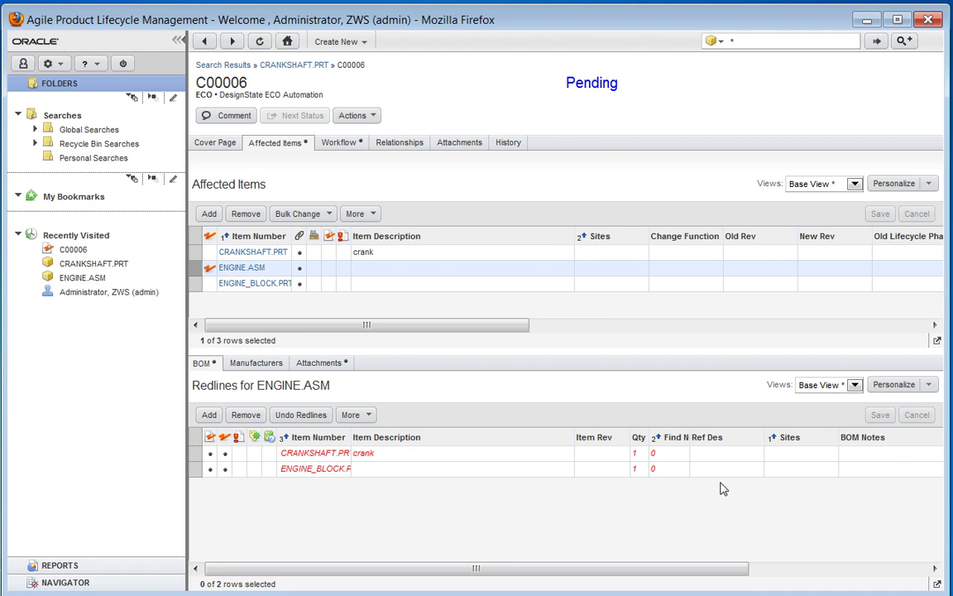
# Open the attachments of the affected item ENGINE_BLOCK.PRT and widen the Filename column to fit the full name
pyautogui.click(246, 282)
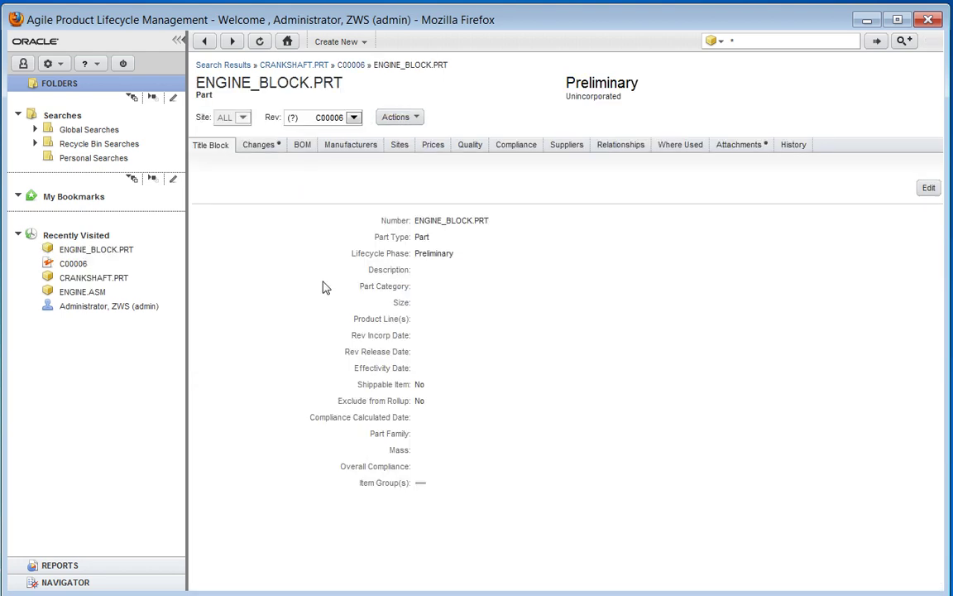
pyautogui.click(731, 146)
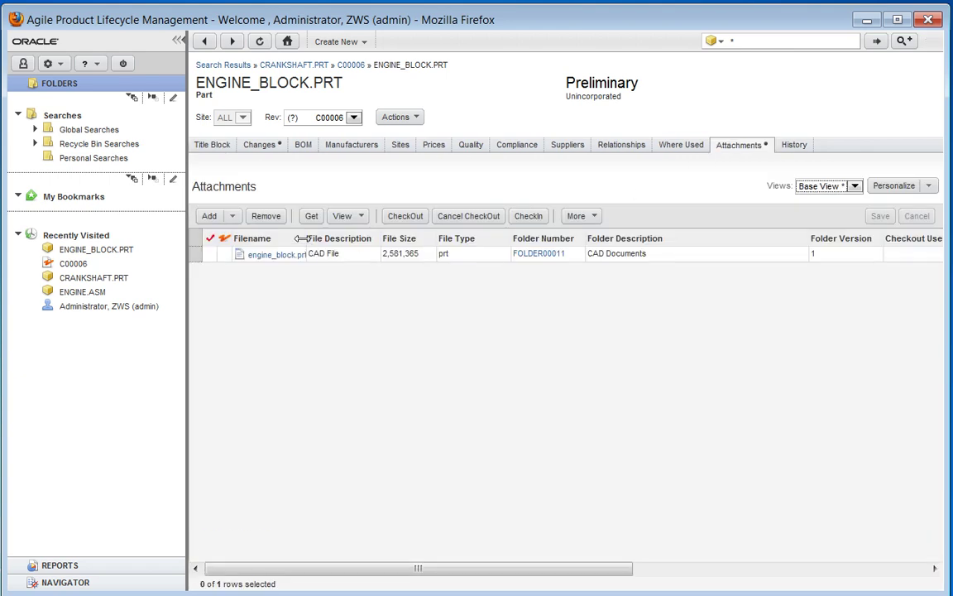
pyautogui.moveTo(301, 238); pyautogui.dragTo(329, 238)
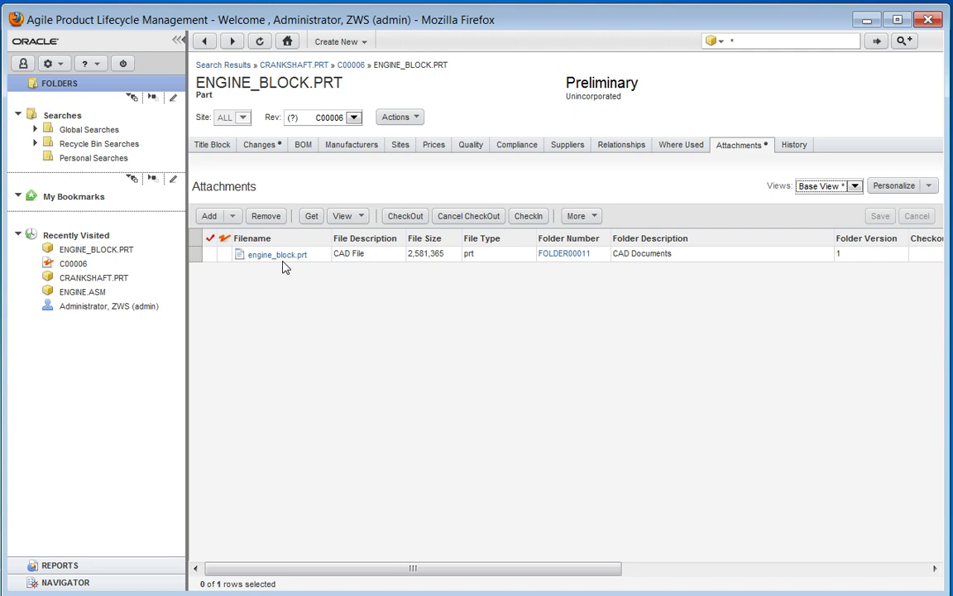
# Open the engine_block.prt attachment in AutoVue and rotate the 3D model to inspect it from another side
pyautogui.click(283, 259)
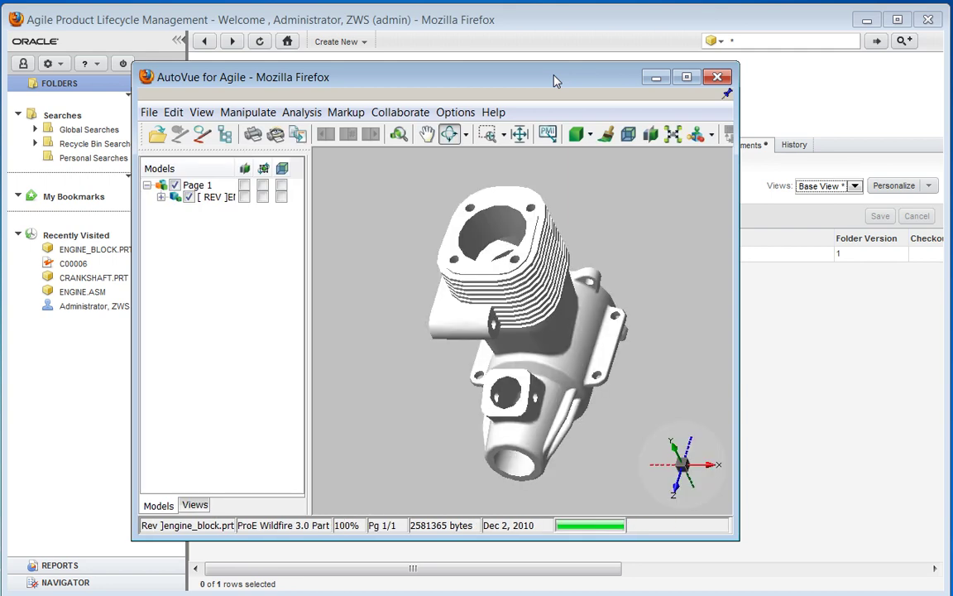
pyautogui.moveTo(474, 260); pyautogui.dragTo(445, 260)
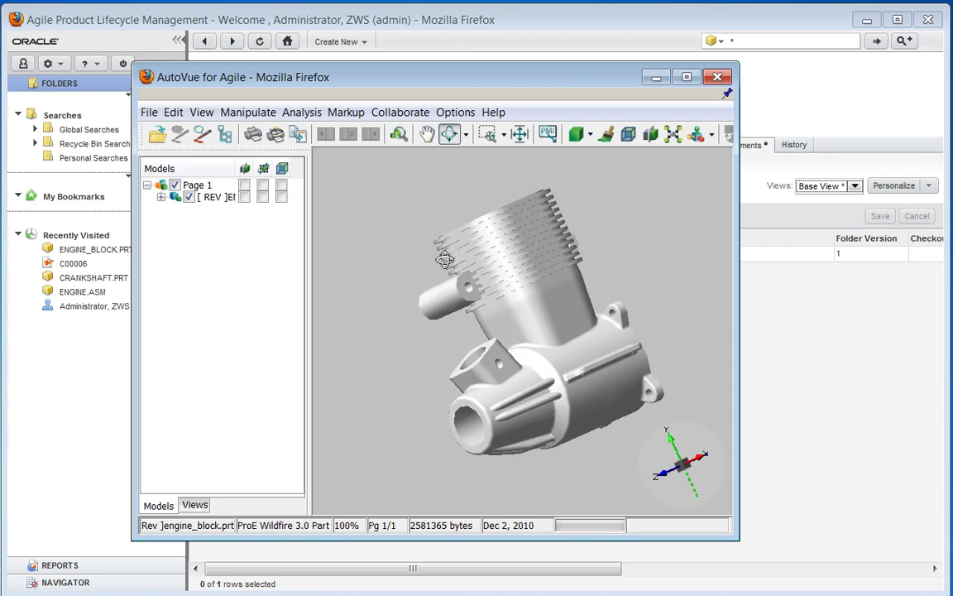